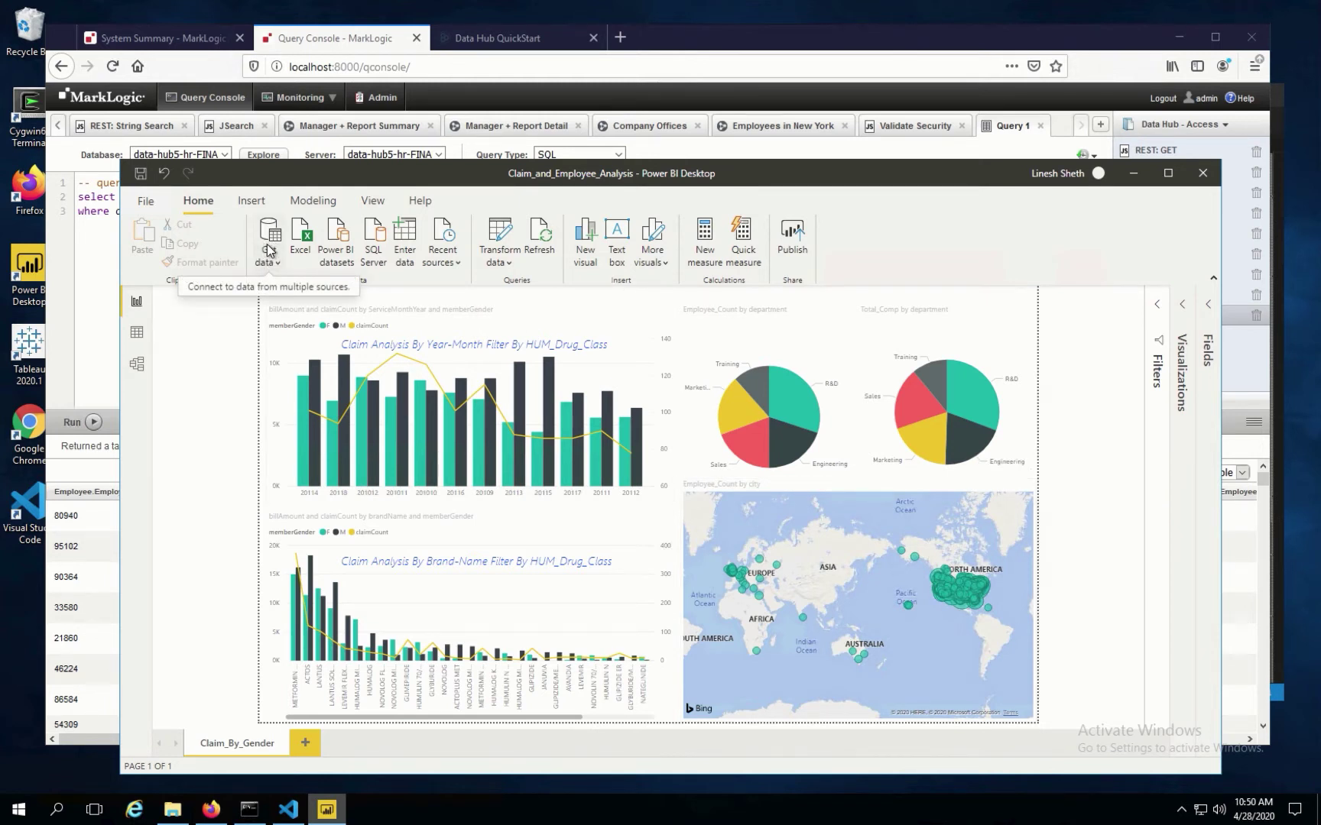
Start a new data import with the MarkLogic database connector and accept the third-party service notice
{"action": "left_click", "coordinate": [267, 250]}
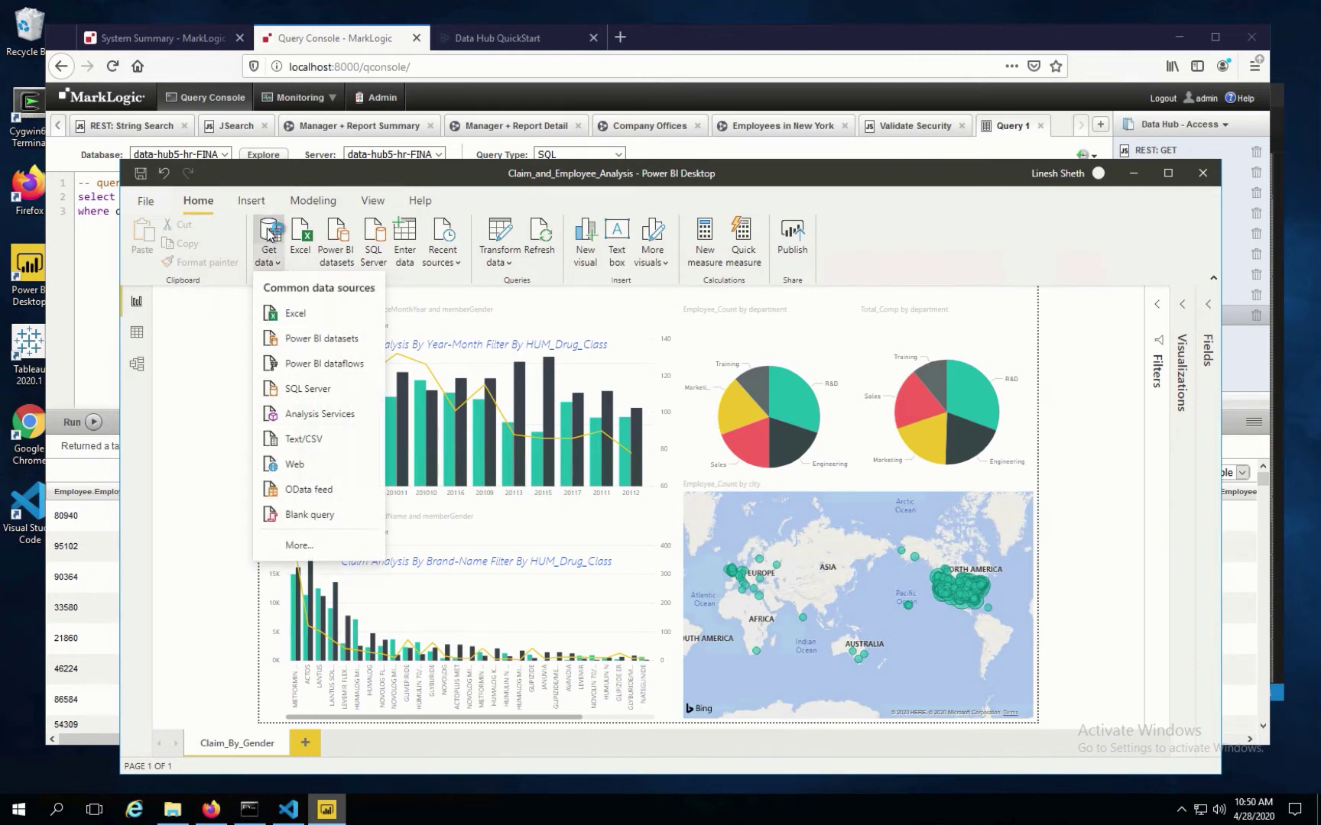
{"action": "left_click", "coordinate": [269, 233]}
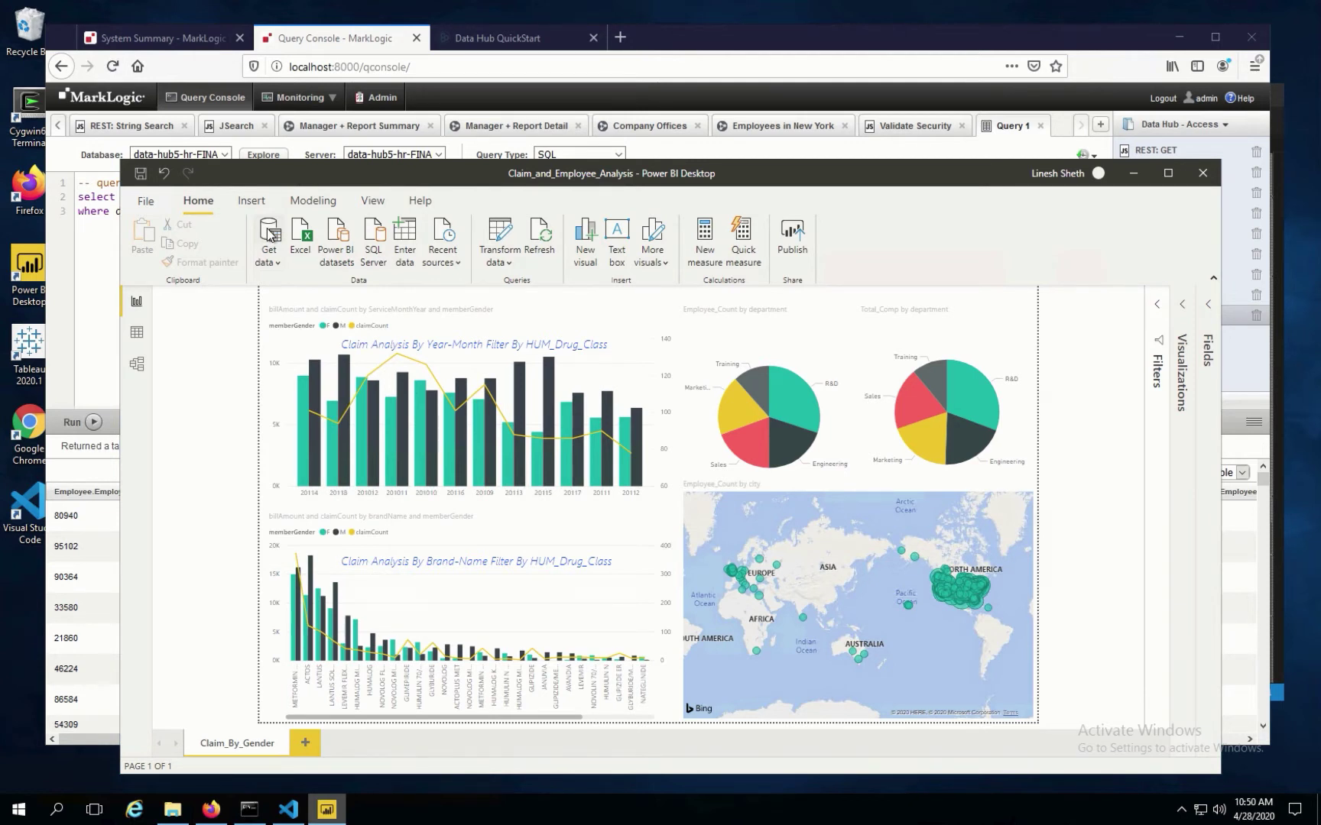
{"action": "left_click", "coordinate": [269, 228]}
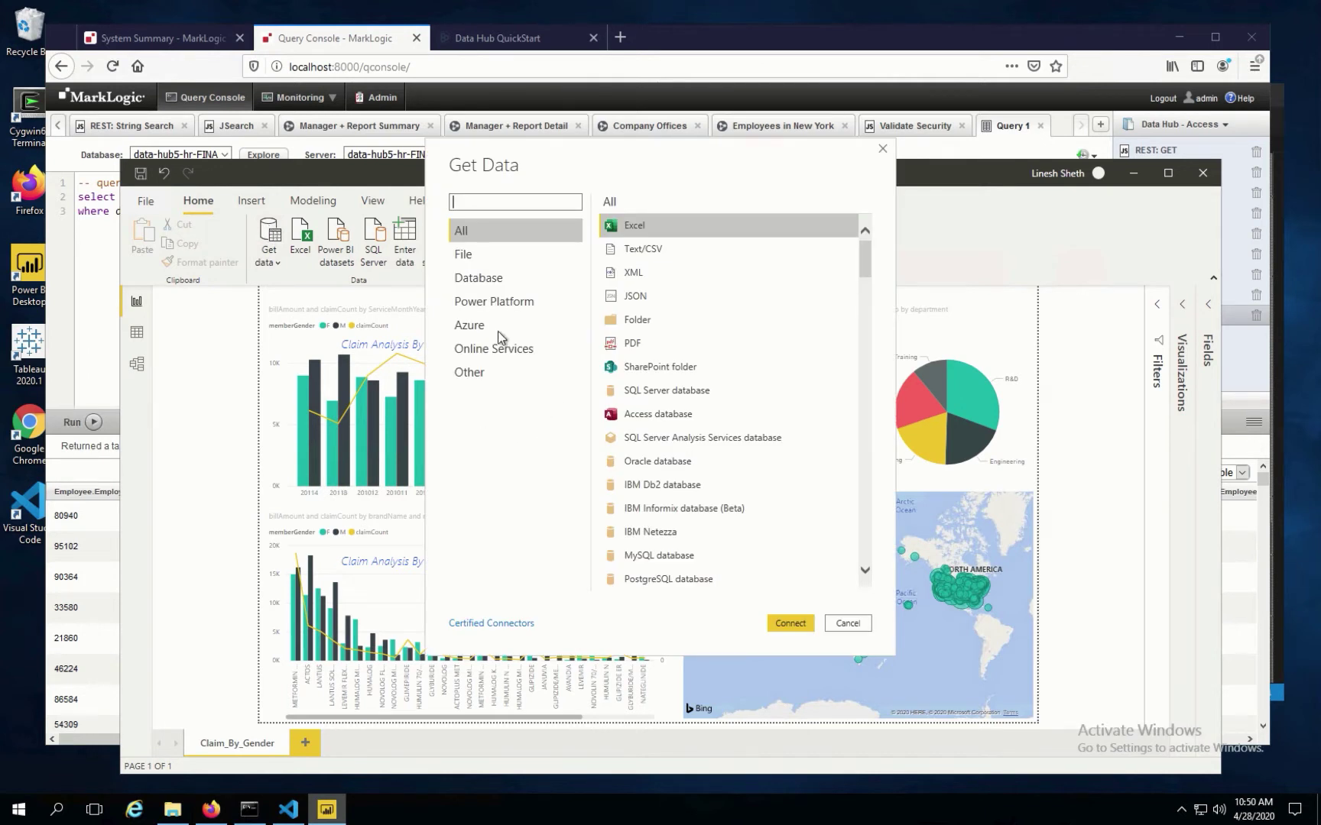
{"action": "left_click", "coordinate": [487, 281]}
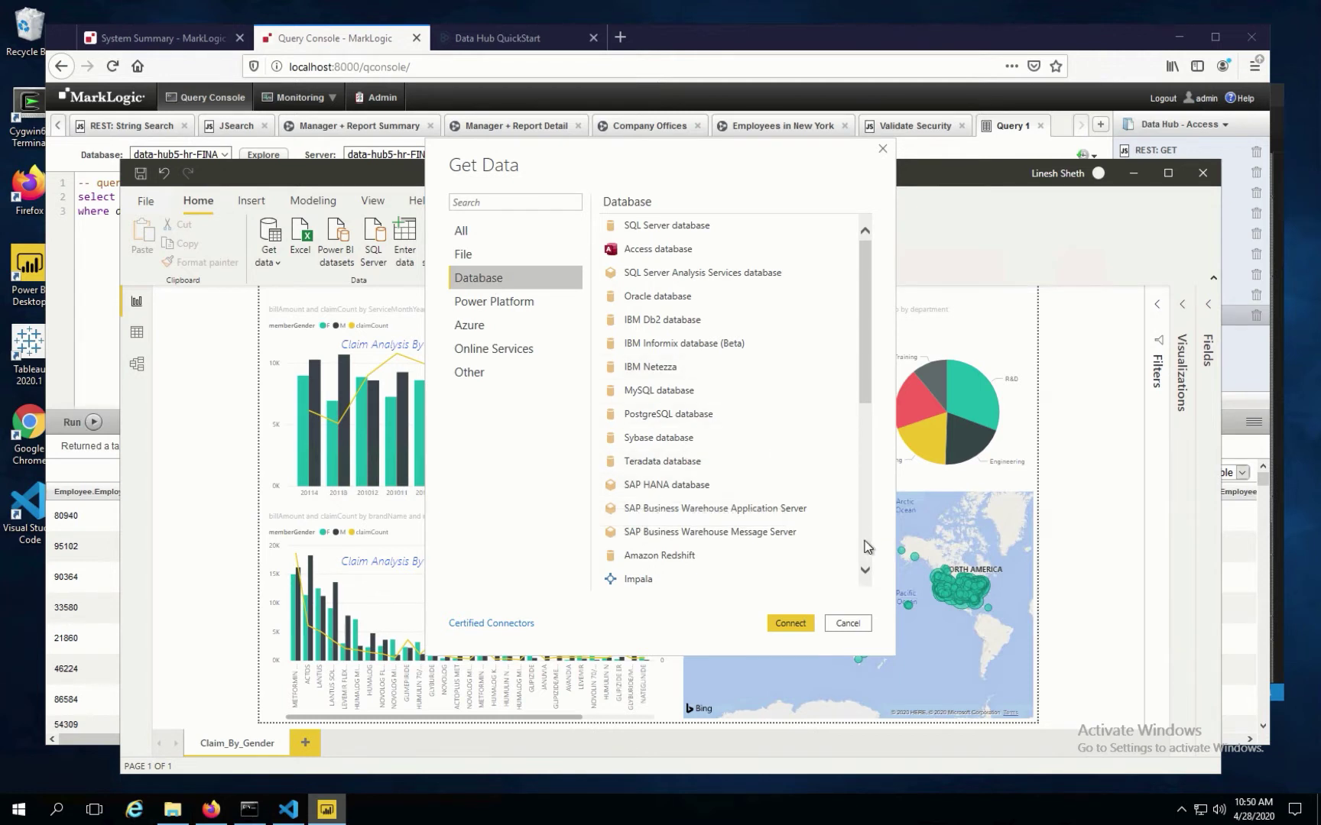
{"action": "left_click", "coordinate": [867, 547]}
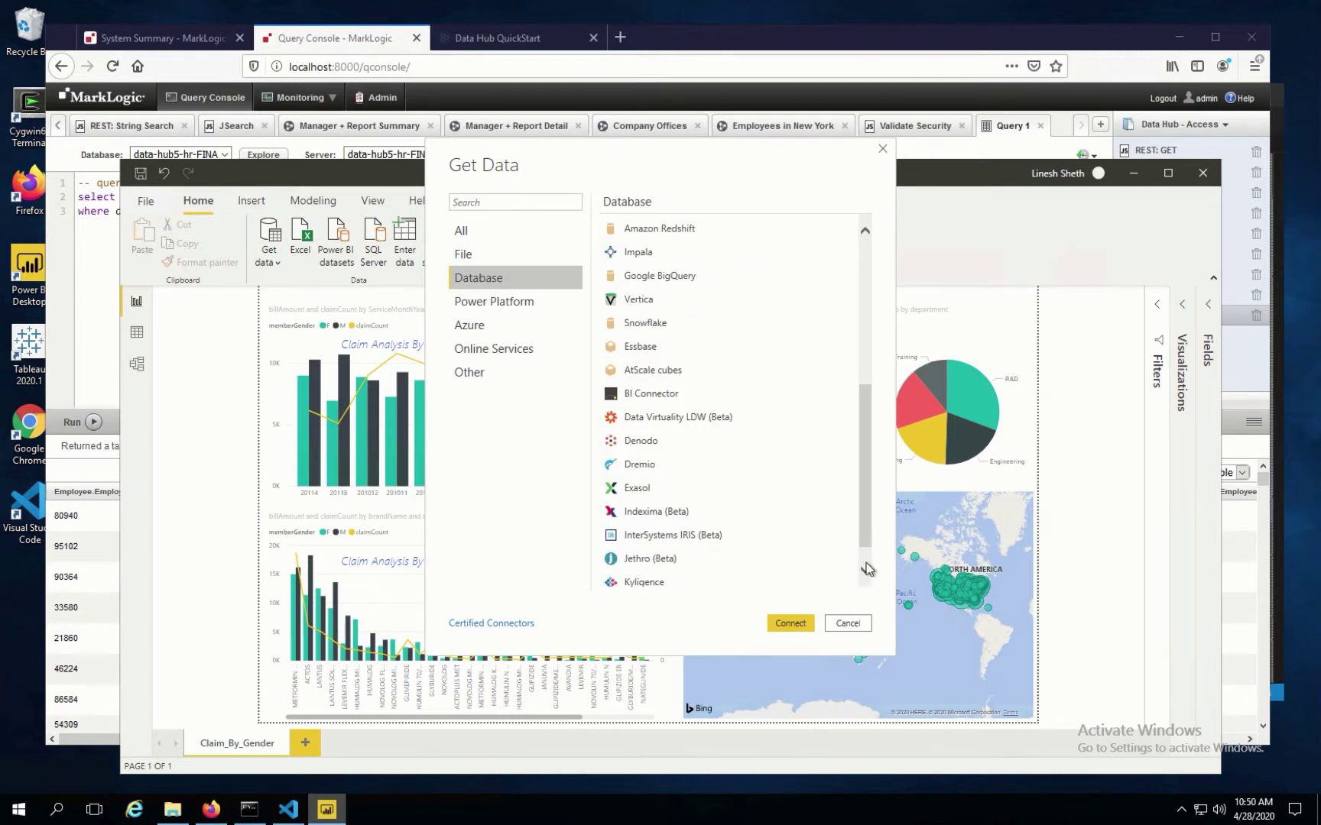
{"action": "left_click", "coordinate": [866, 568]}
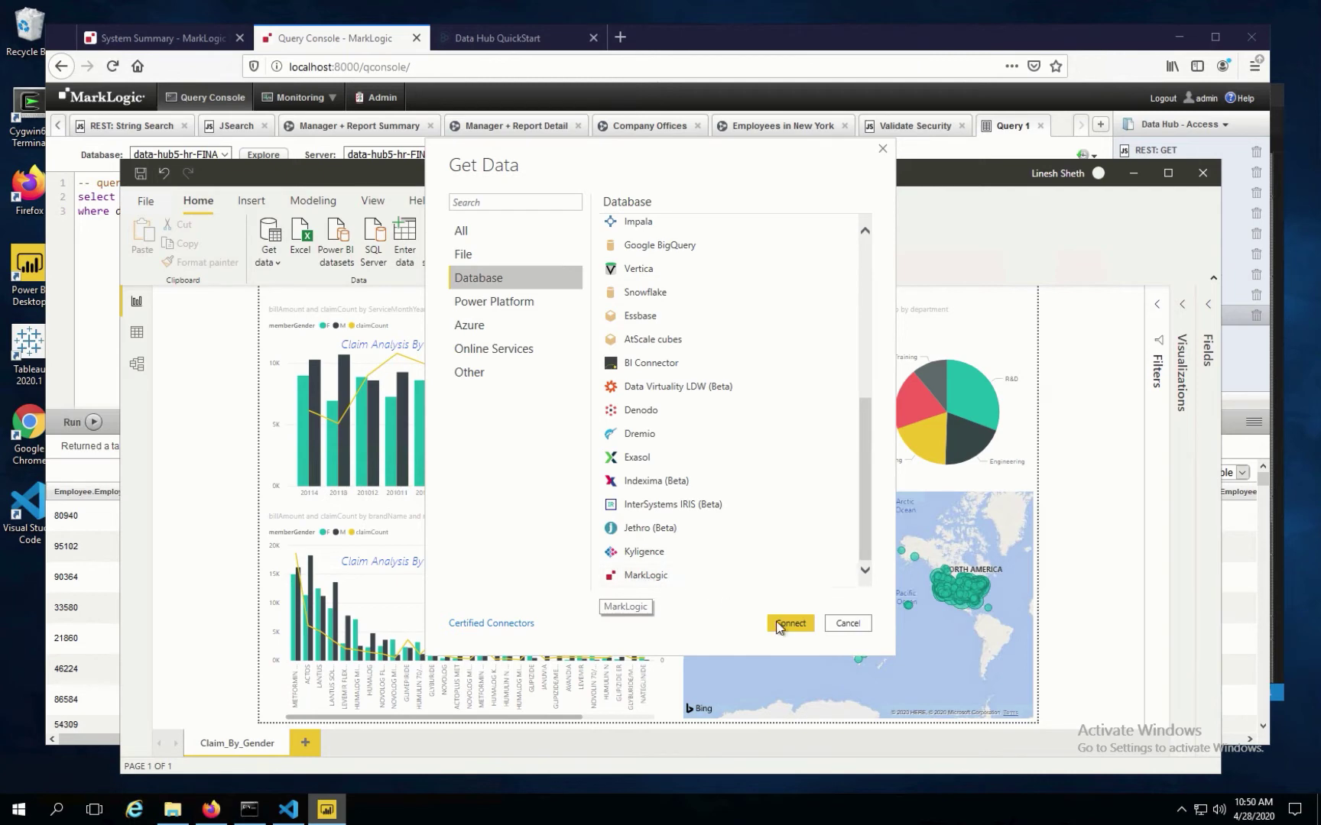
{"action": "left_click", "coordinate": [651, 583]}
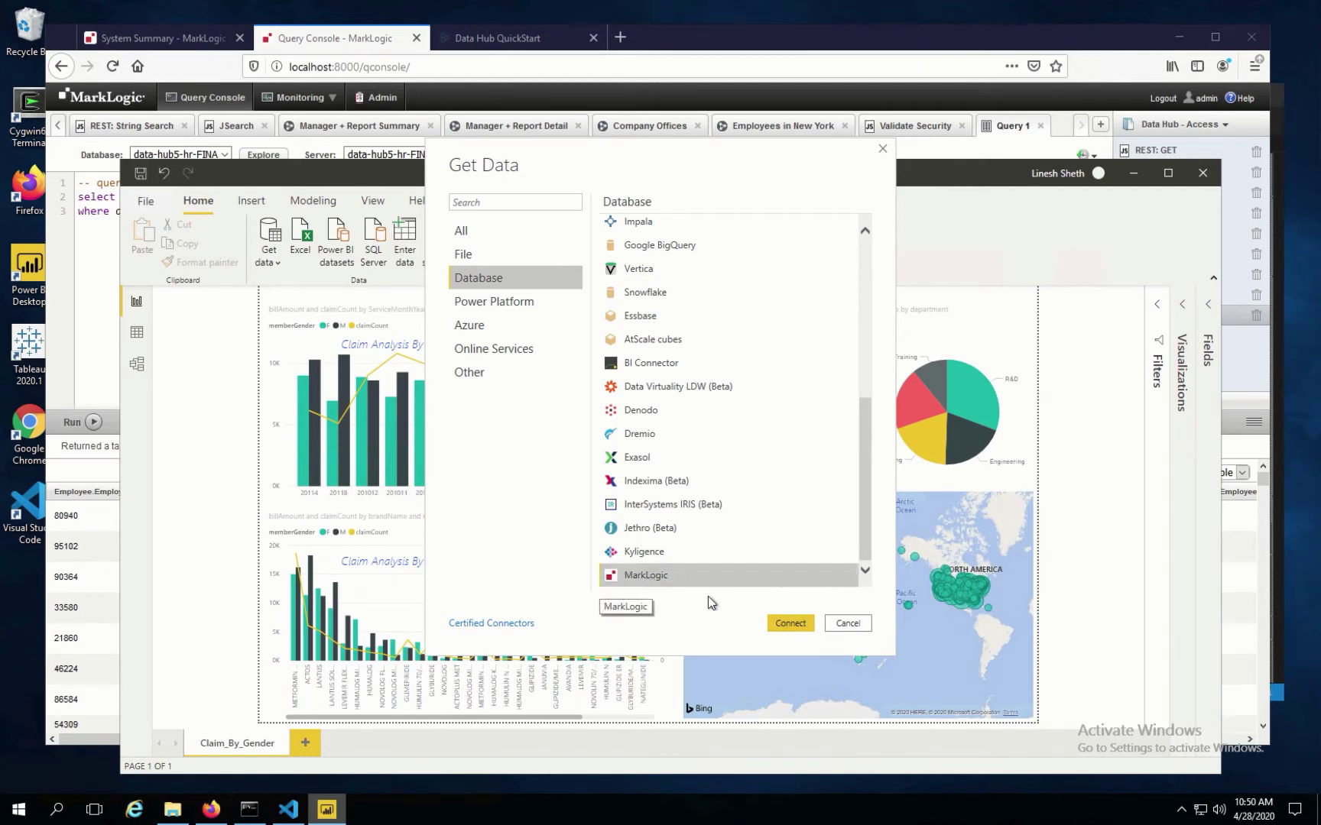
{"action": "left_click", "coordinate": [789, 624]}
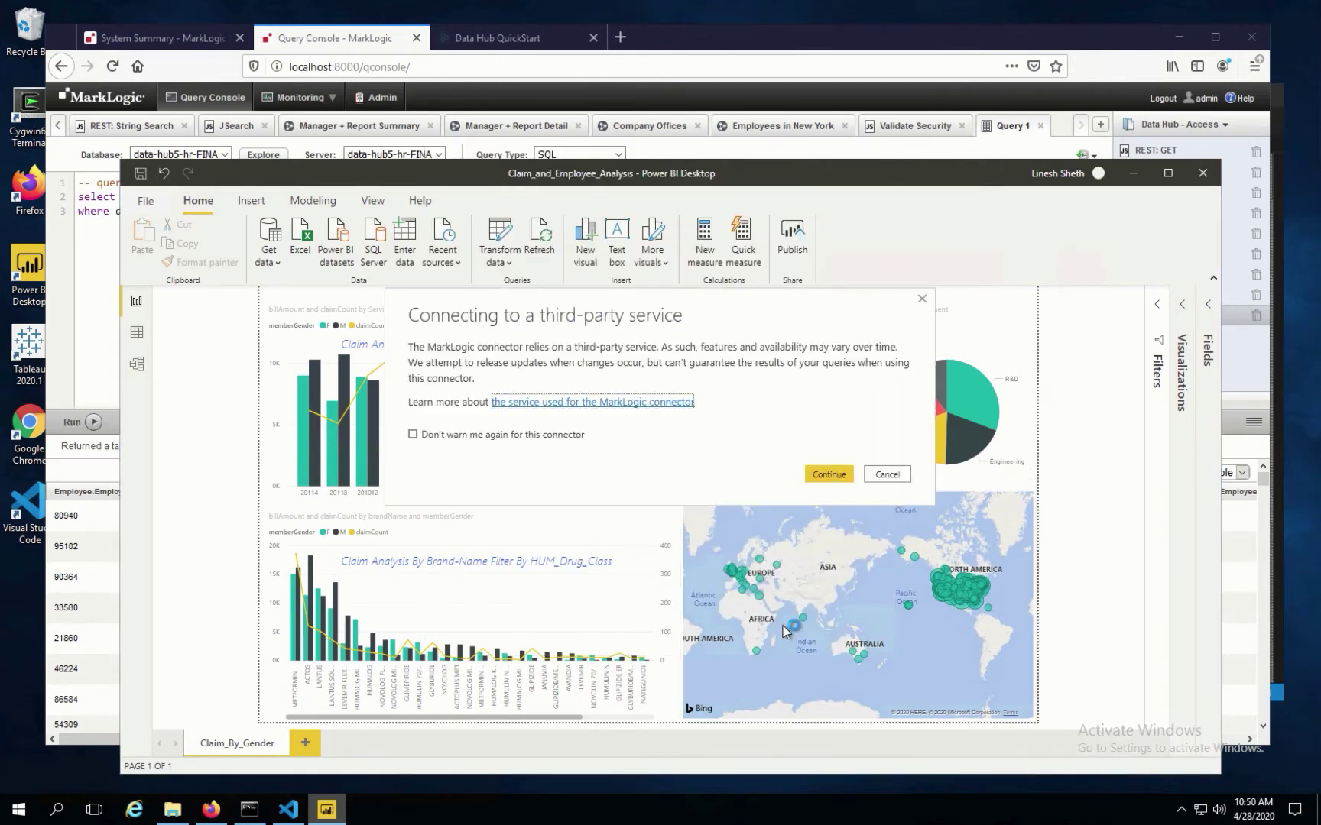
{"action": "left_click", "coordinate": [814, 475]}
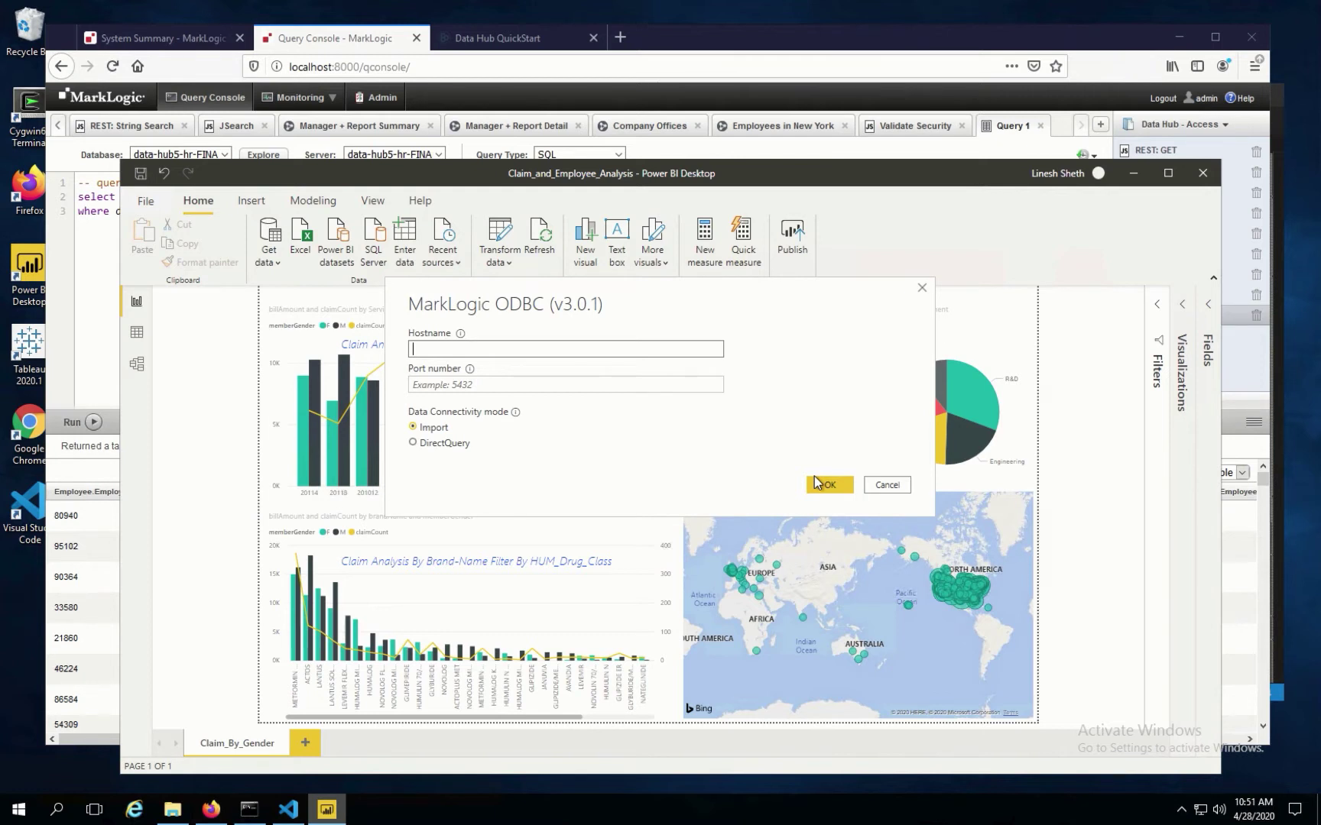
Set the MarkLogic ODBC connection's hostname to localhost and its port number to 8012
{"action": "type", "text": "local"}
{"action": "type", "text": "databas"}
{"action": "key", "text": "BackSpace"}
{"action": "key", "text": "BackSpace"}
{"action": "key", "text": "BackSpace"}
{"action": "key", "text": "BackSpace"}
{"action": "key", "text": "BackSpace"}
{"action": "key", "text": "BackSpace"}
{"action": "key", "text": "BackSpace"}
{"action": "type", "text": "host"}
{"action": "left_click", "coordinate": [581, 385]}
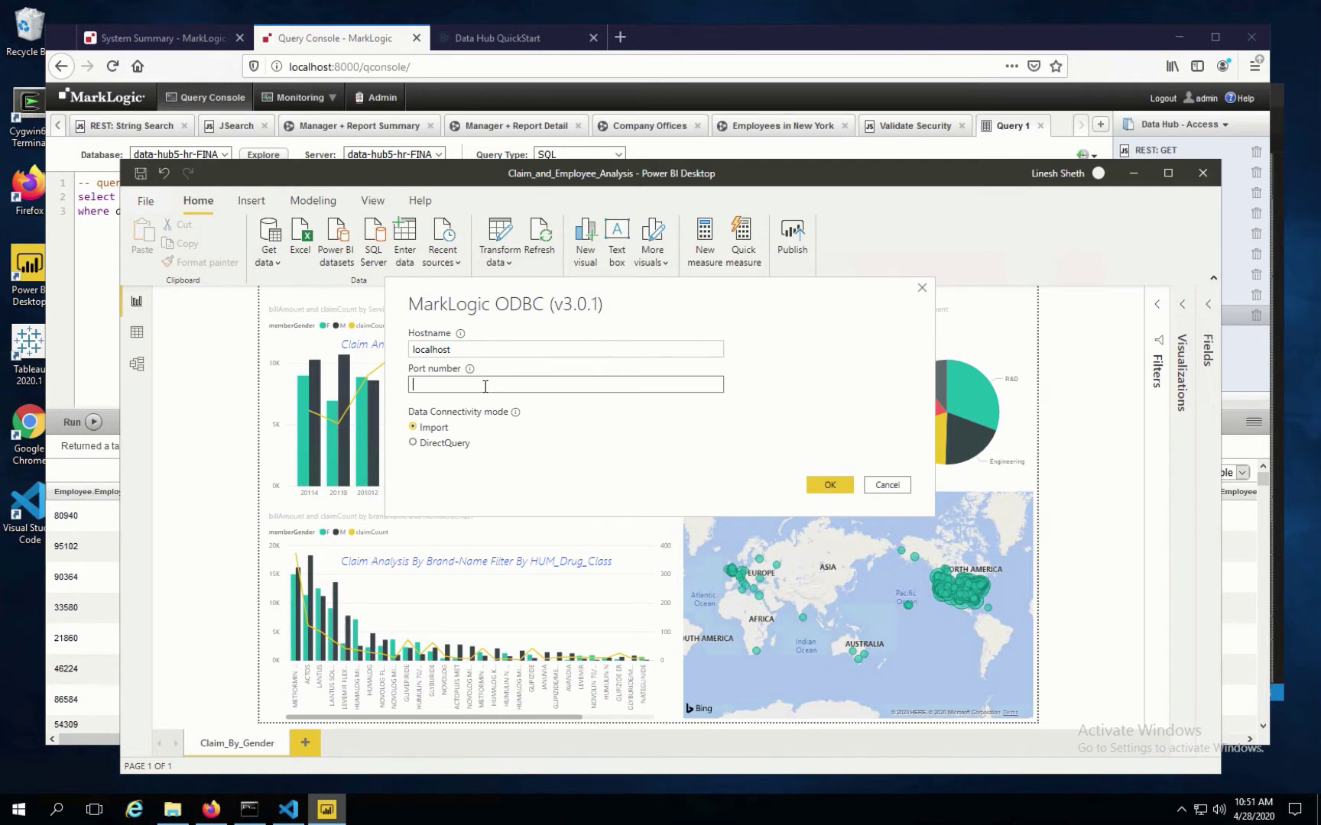
{"action": "type", "text": "8012"}
Switch to Firefox and view the data-hub5-hr-odbc app server's configuration in the MarkLogic admin site
{"action": "left_click", "coordinate": [212, 810]}
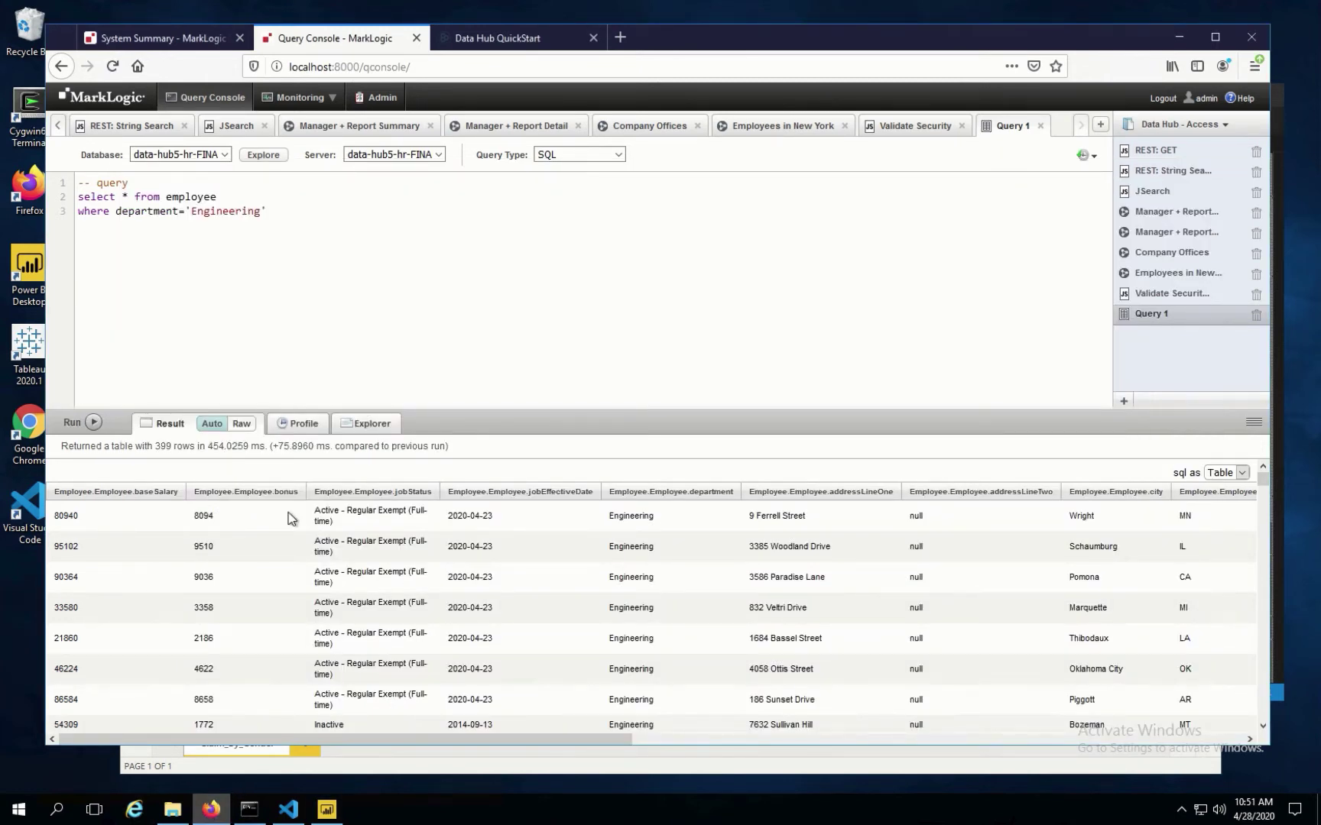
{"action": "left_click", "coordinate": [188, 48]}
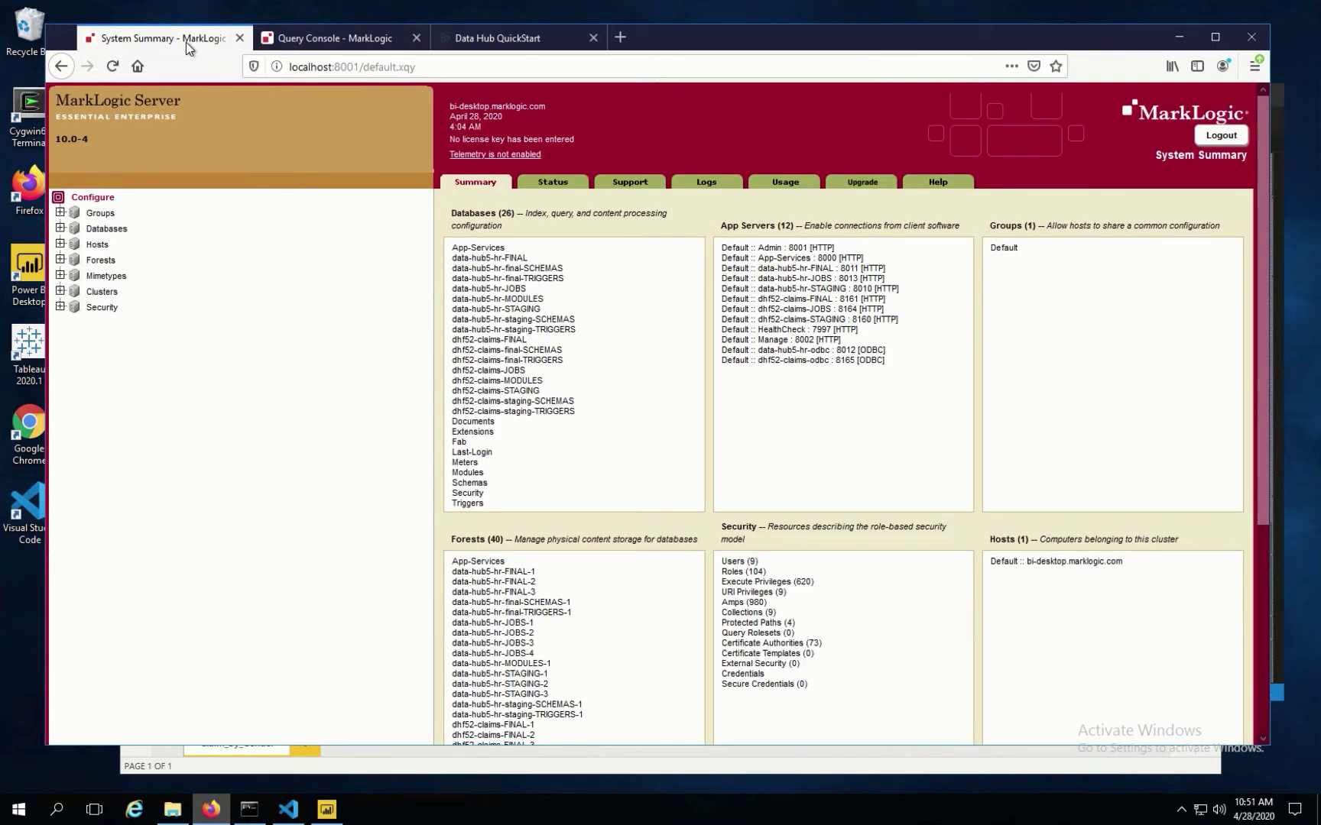
{"action": "left_click", "coordinate": [809, 355]}
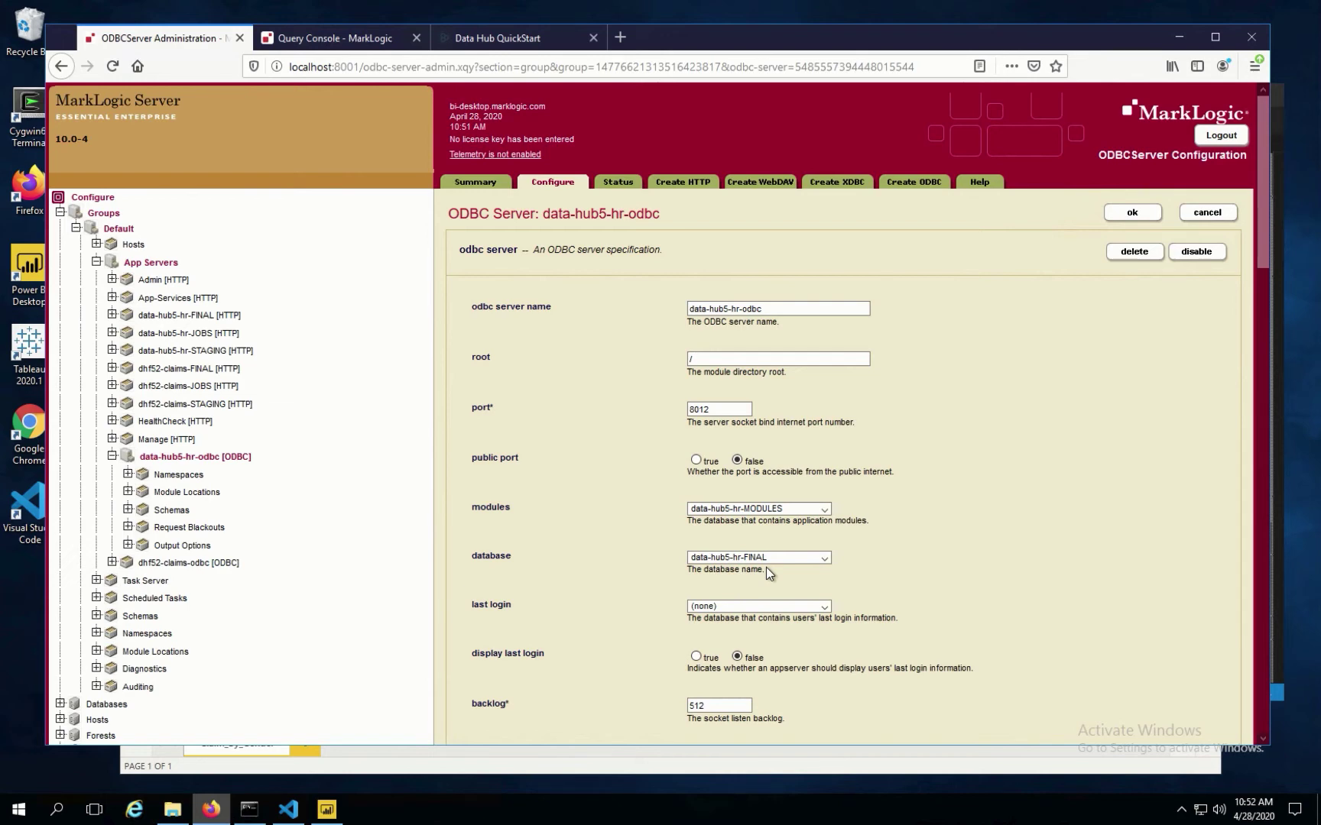
Switch back to Power BI Desktop, connect to the MarkLogic server, and preview the Employee table without loading it
{"action": "left_click", "coordinate": [328, 810]}
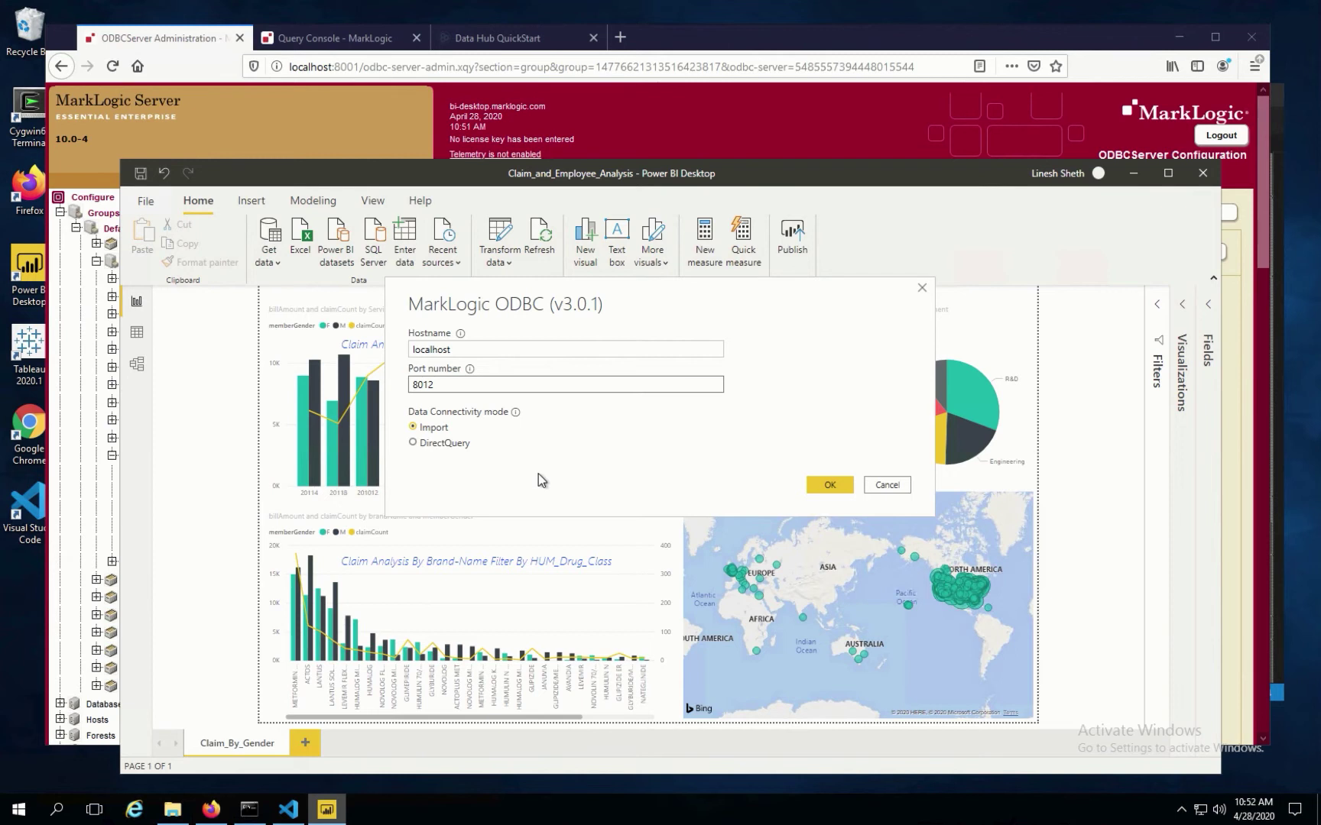
{"action": "left_click", "coordinate": [820, 489]}
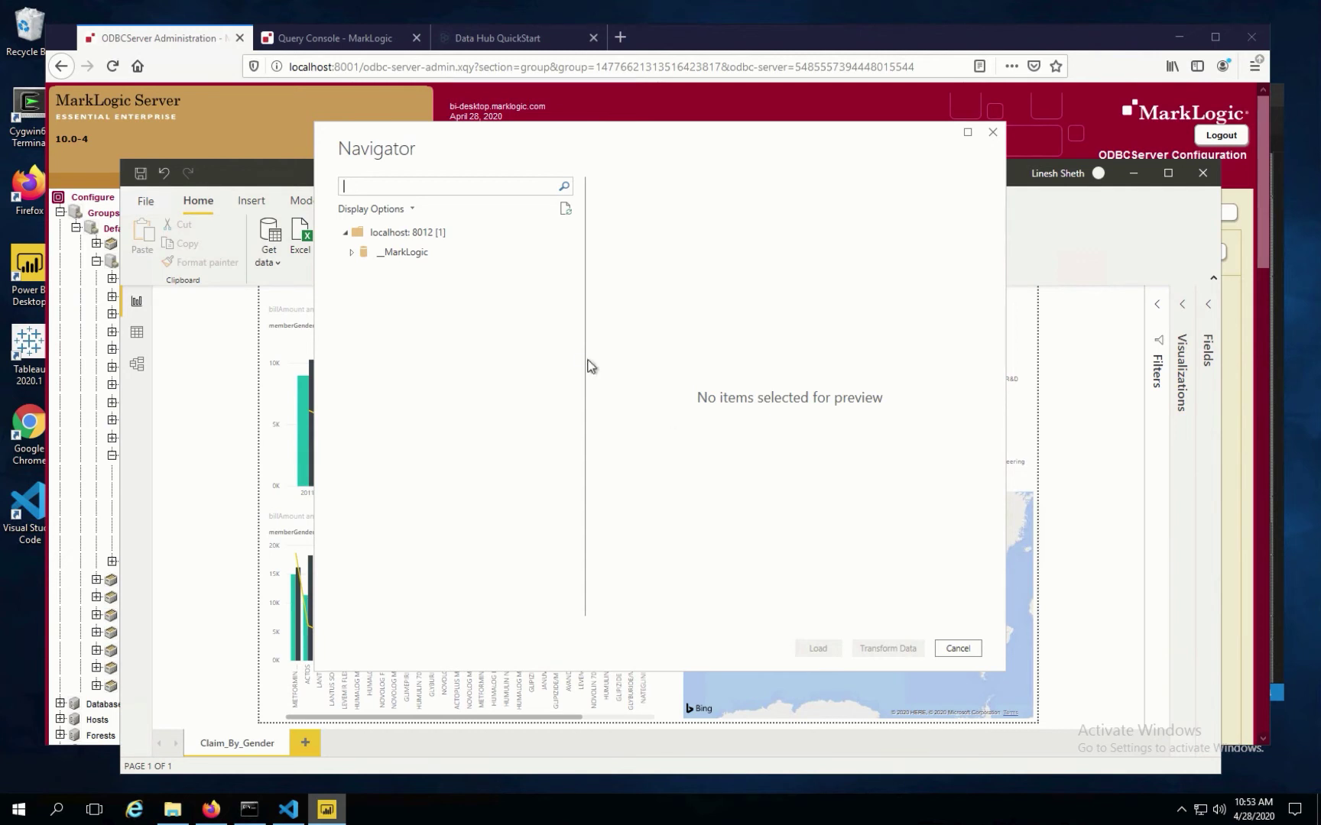
{"action": "left_click", "coordinate": [350, 253]}
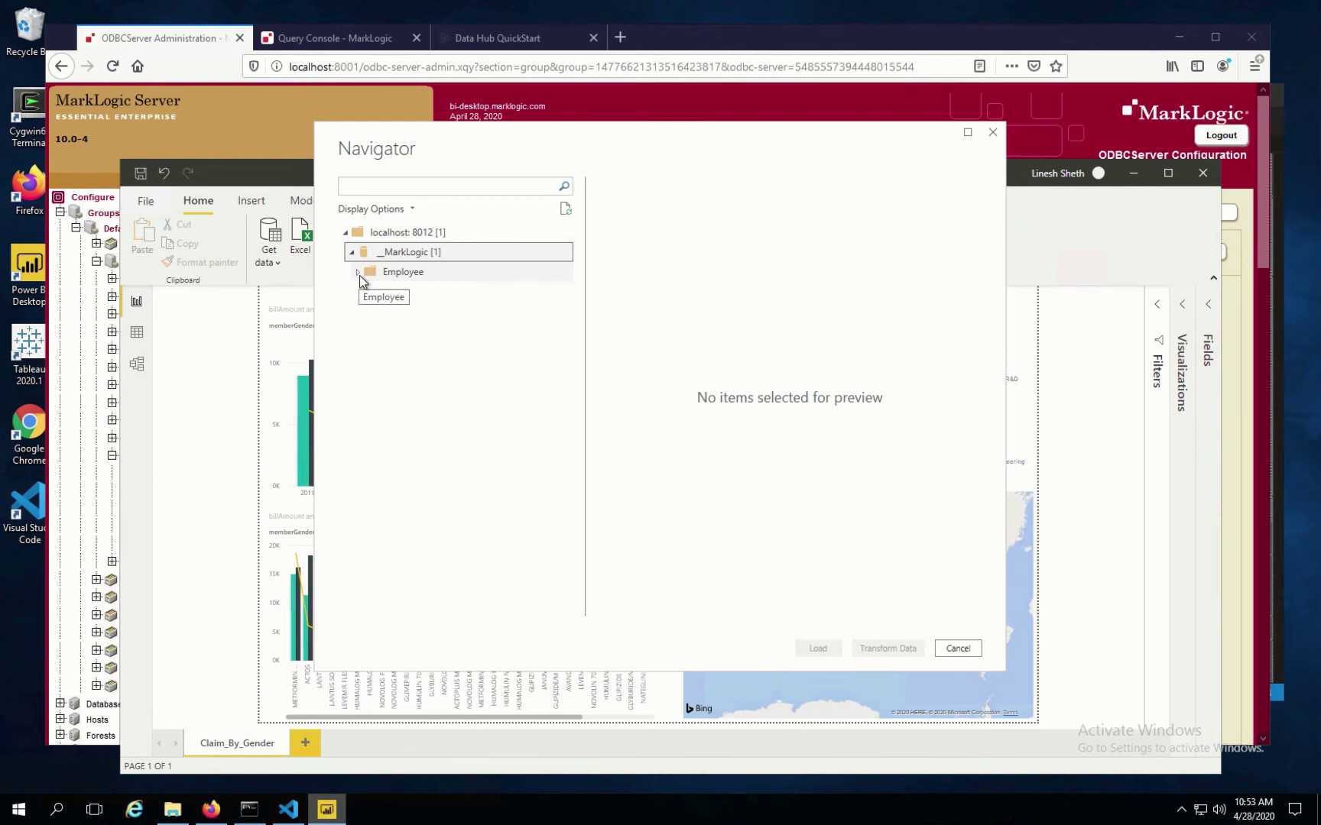
{"action": "left_click", "coordinate": [359, 274]}
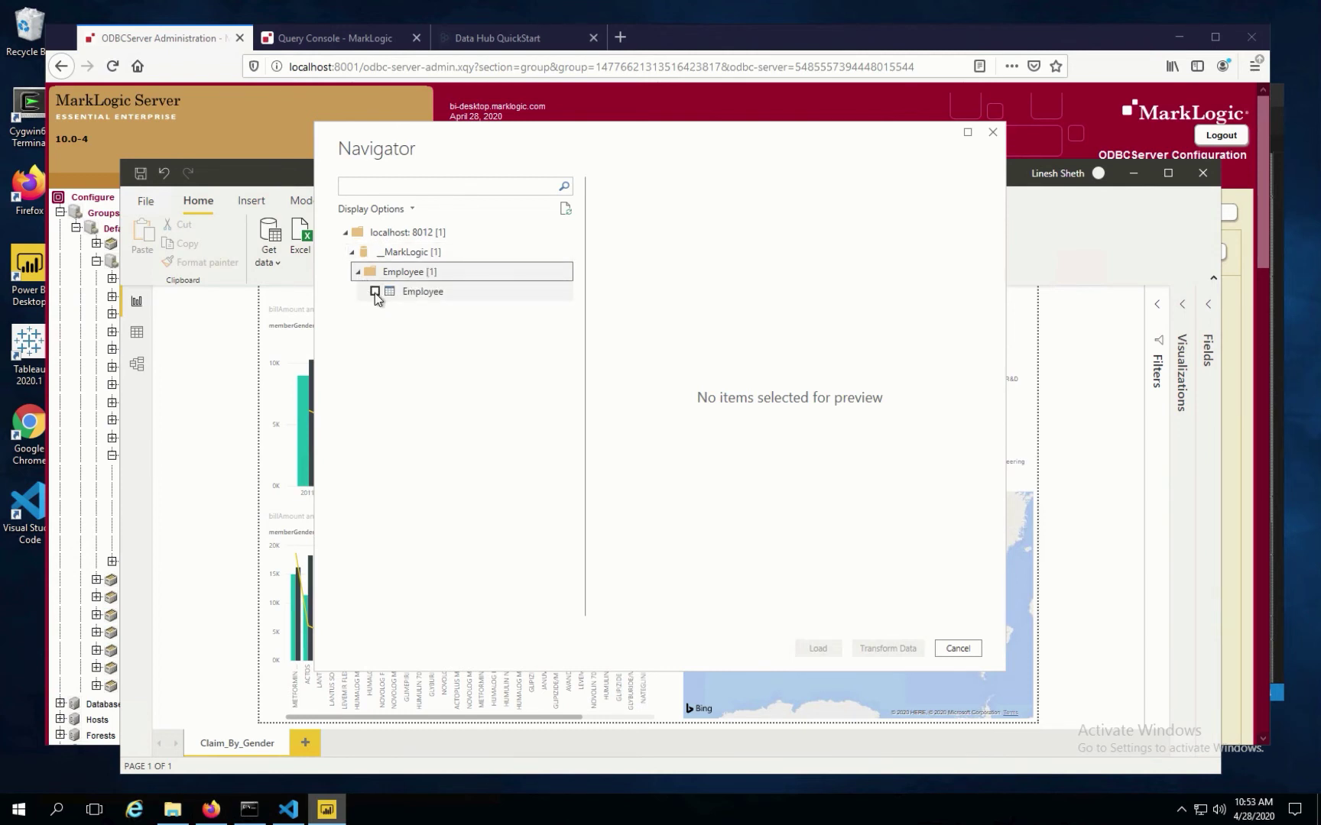
{"action": "left_click", "coordinate": [374, 292]}
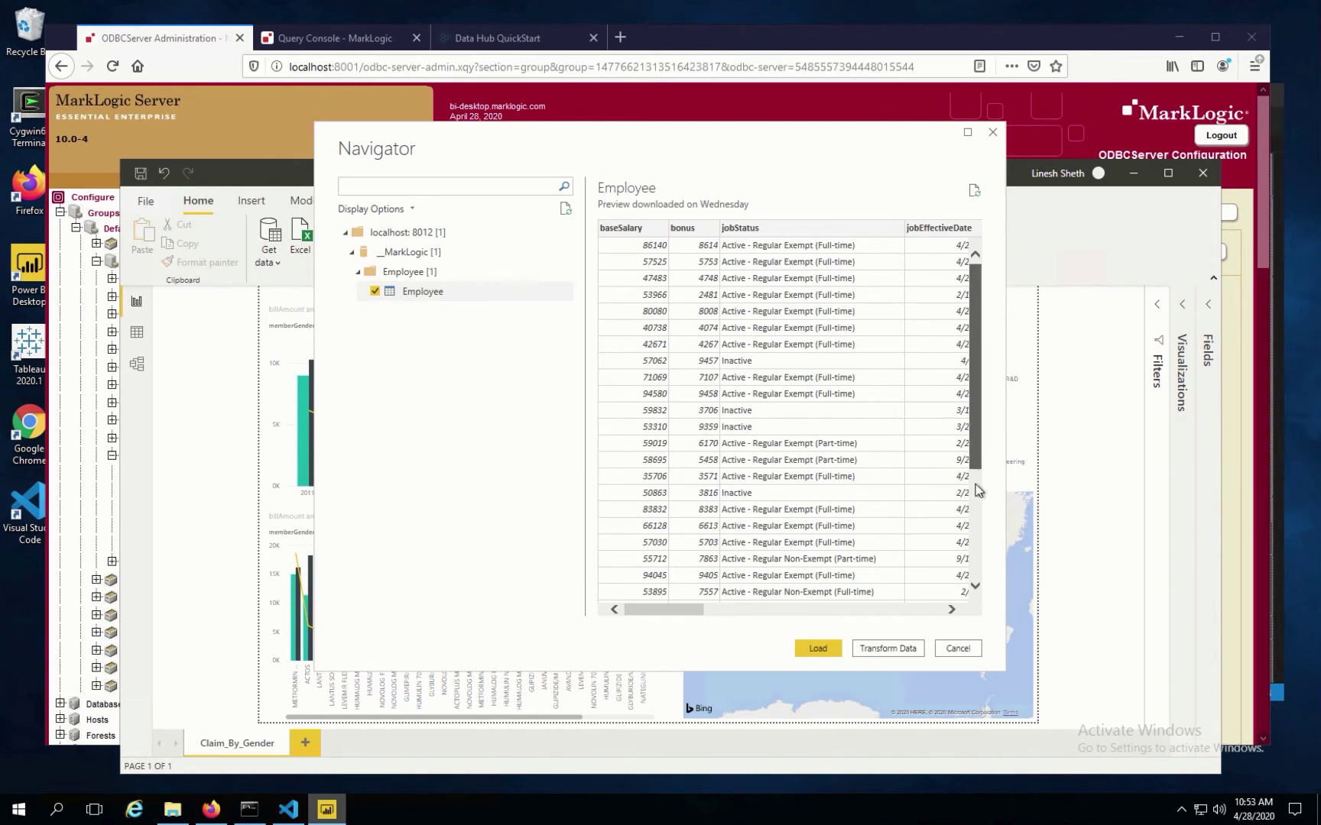
{"action": "left_click_drag", "start_coordinate": [975, 462], "coordinate": [977, 580]}
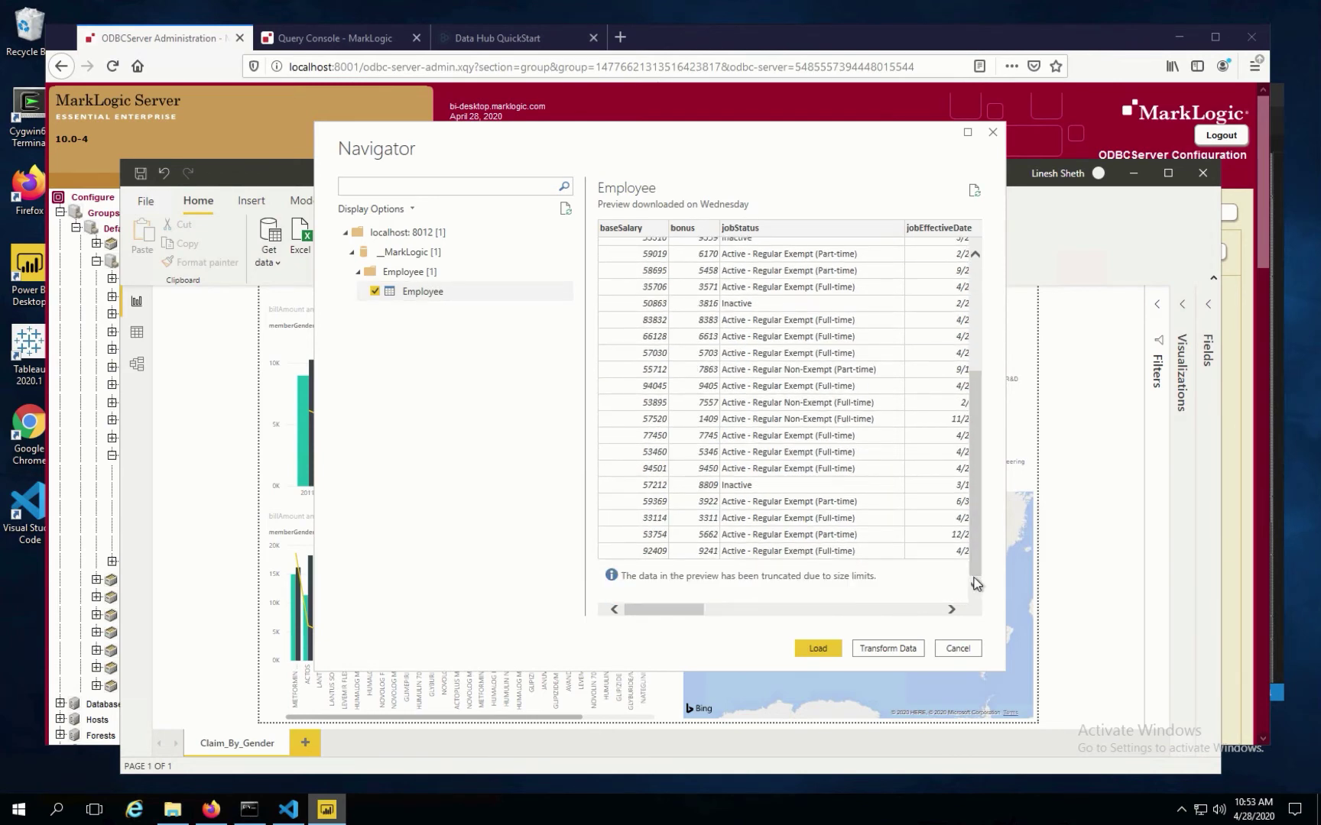
{"action": "left_click", "coordinate": [956, 648]}
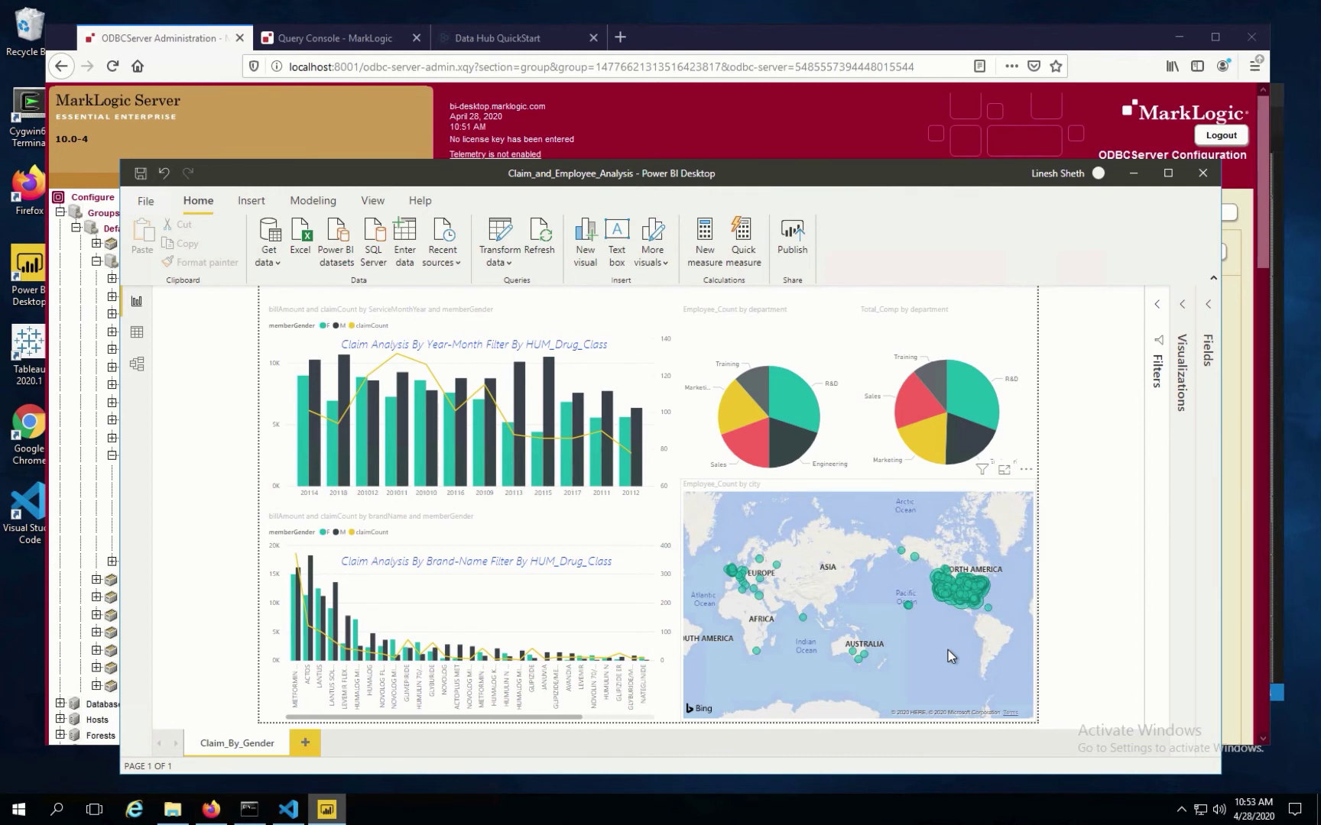
Show the report's data fields and inspect the claim analysis chart and the per-department employee count and total compensation pie charts
{"action": "left_click", "coordinate": [1208, 306]}
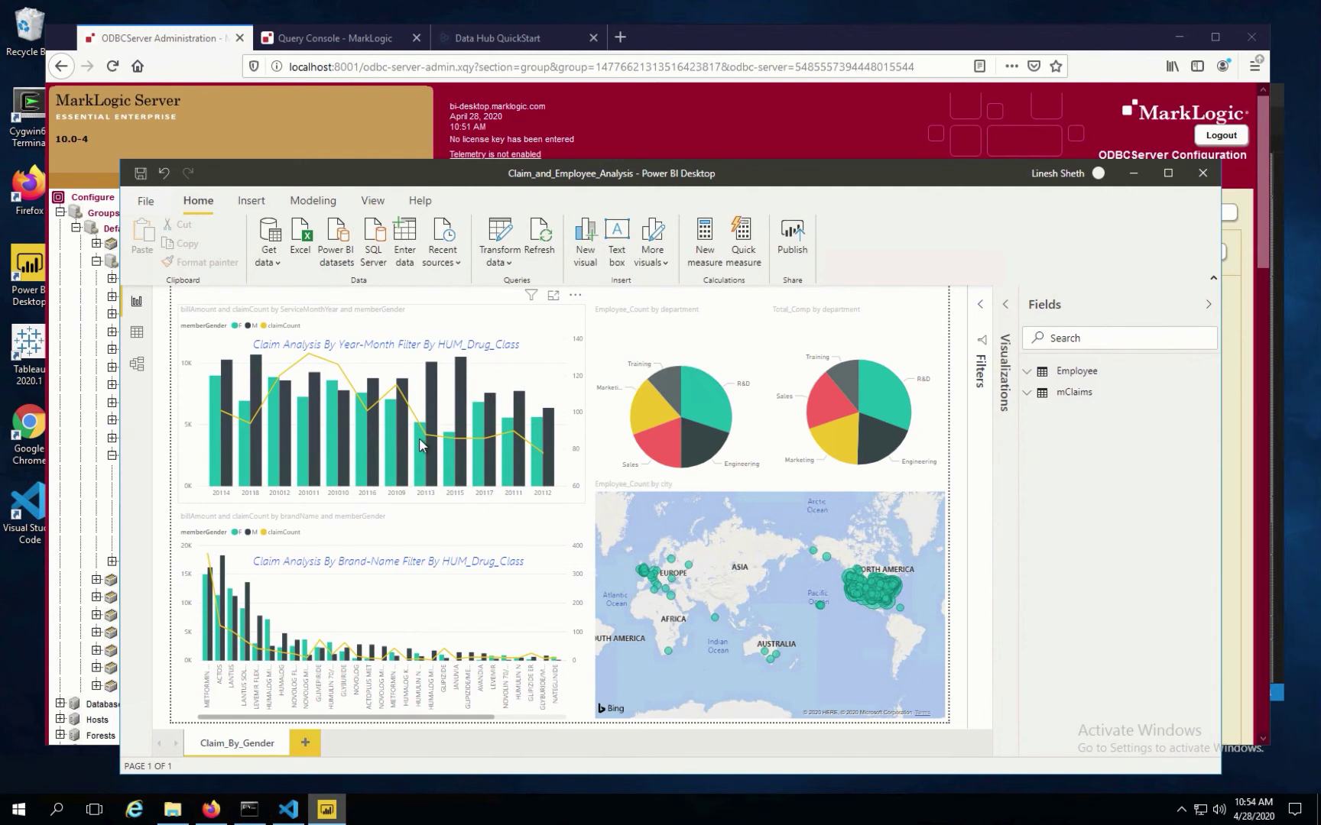
{"action": "mouse_move", "coordinate": [418, 445]}
{"action": "mouse_move", "coordinate": [691, 385]}
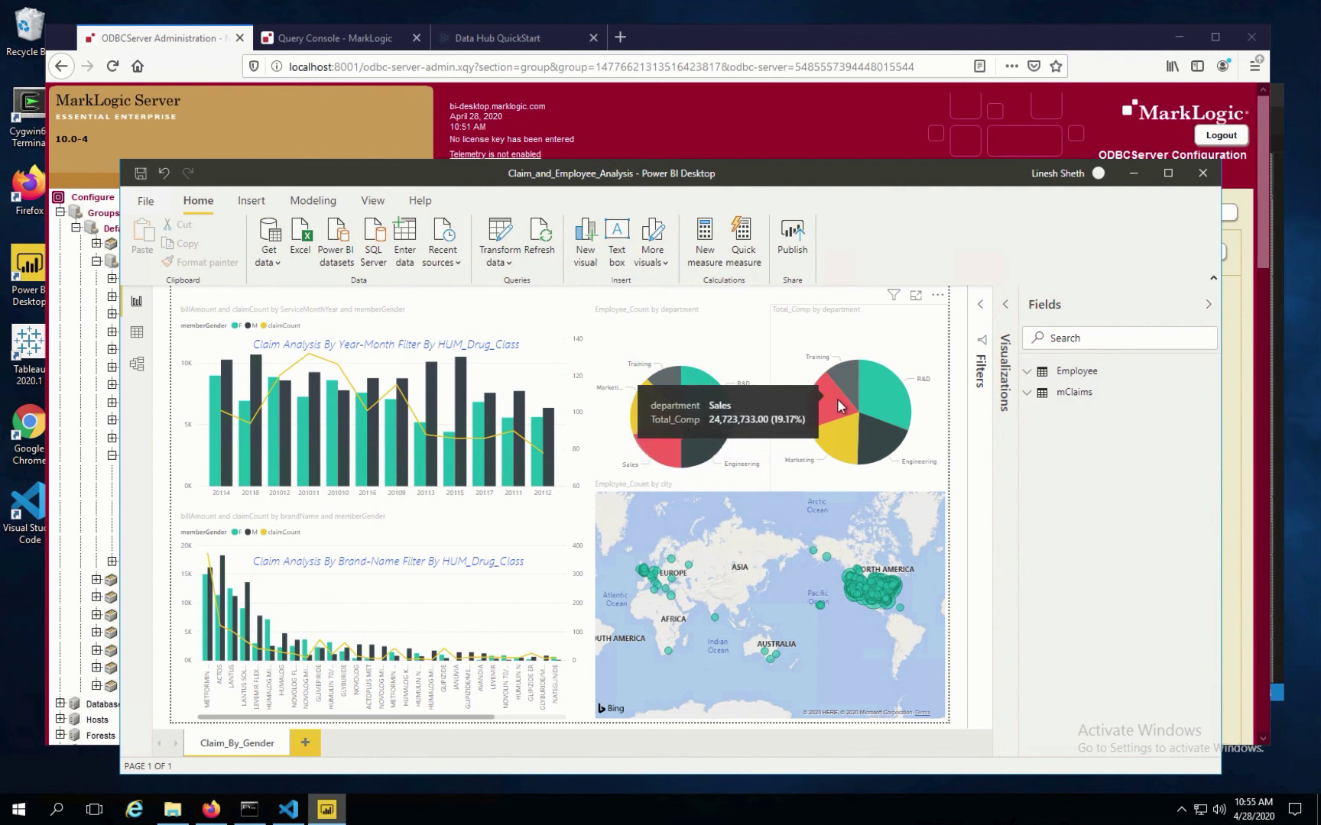
{"action": "mouse_move", "coordinate": [860, 388]}
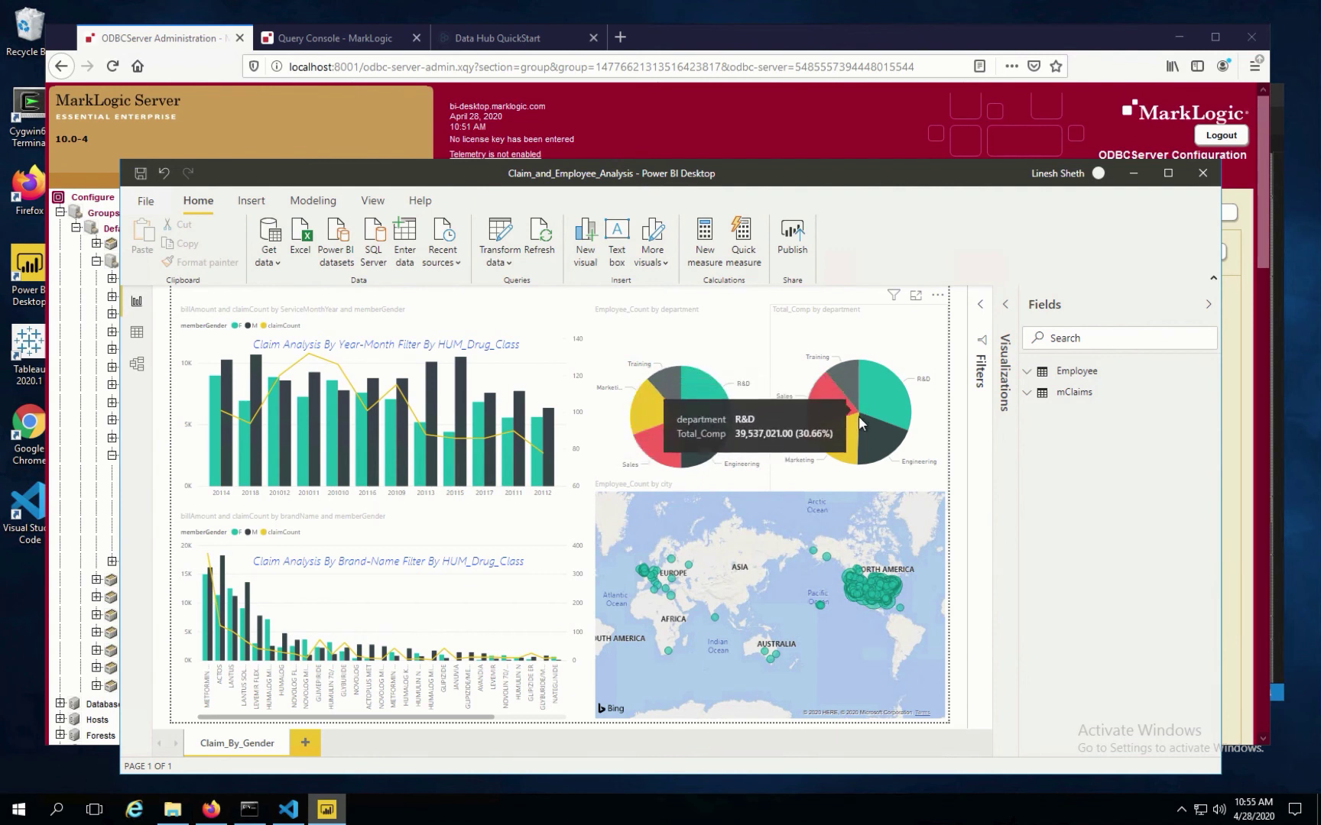
{"action": "mouse_move", "coordinate": [847, 440]}
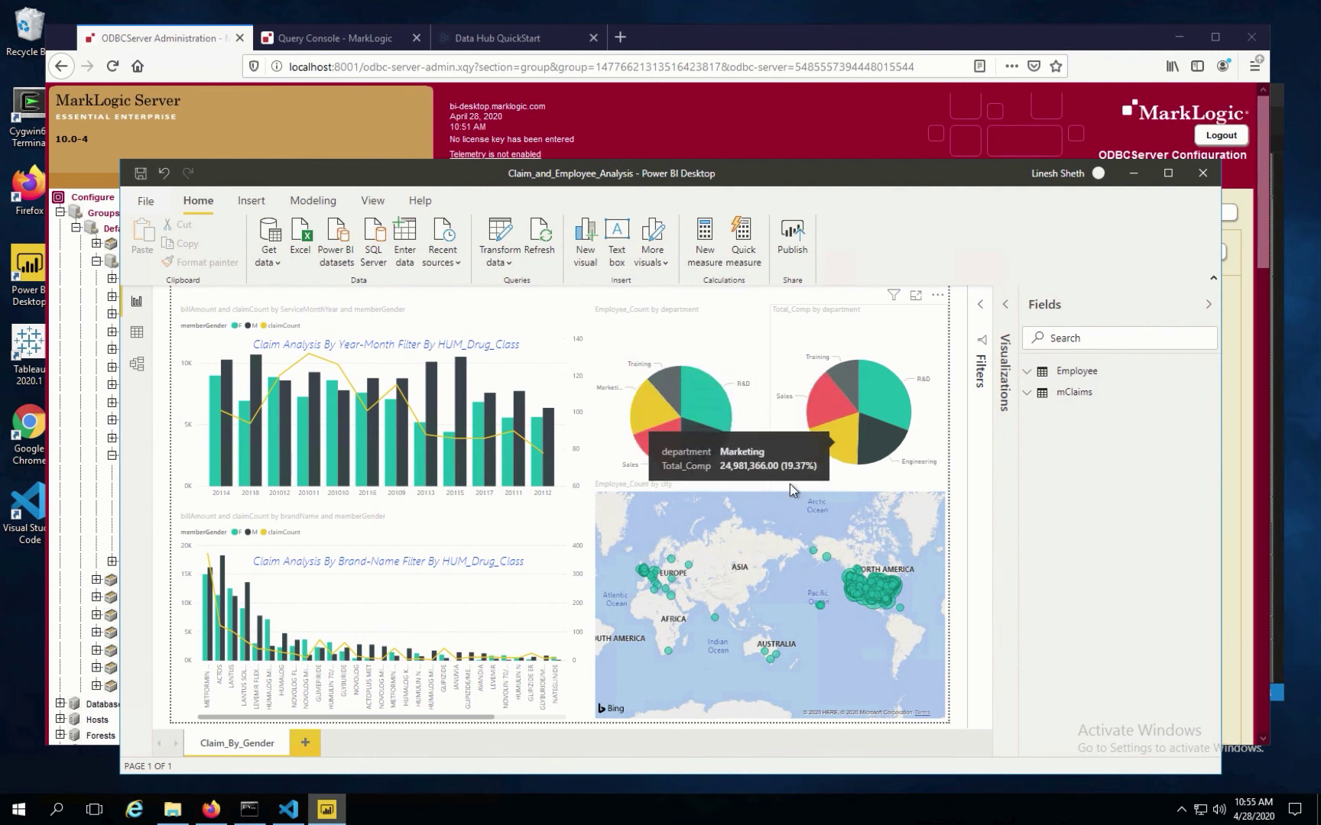